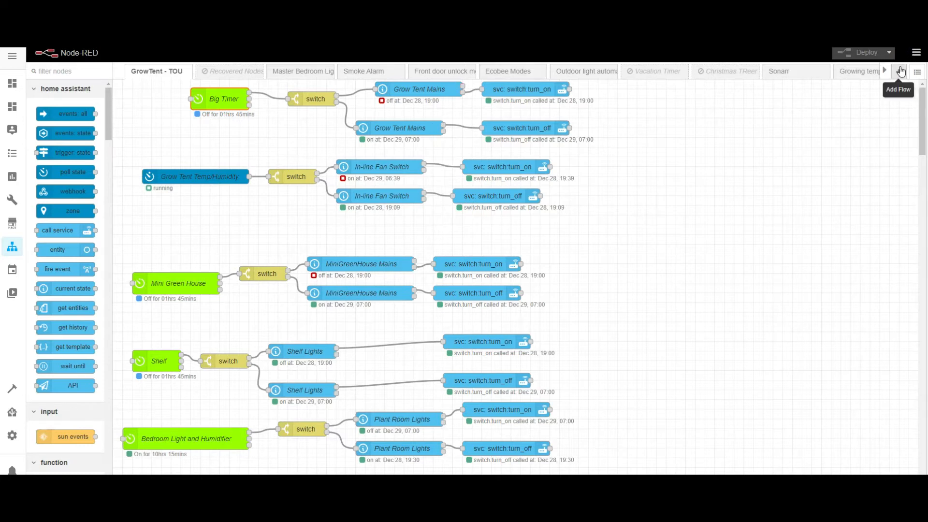
# Step: Add a new flow, place it ahead of the GrowTent - TOU flow and name it GrowTent - NonTOU
pyautogui.click(901, 71)
pyautogui.moveTo(842, 74); pyautogui.dragTo(126, 74)
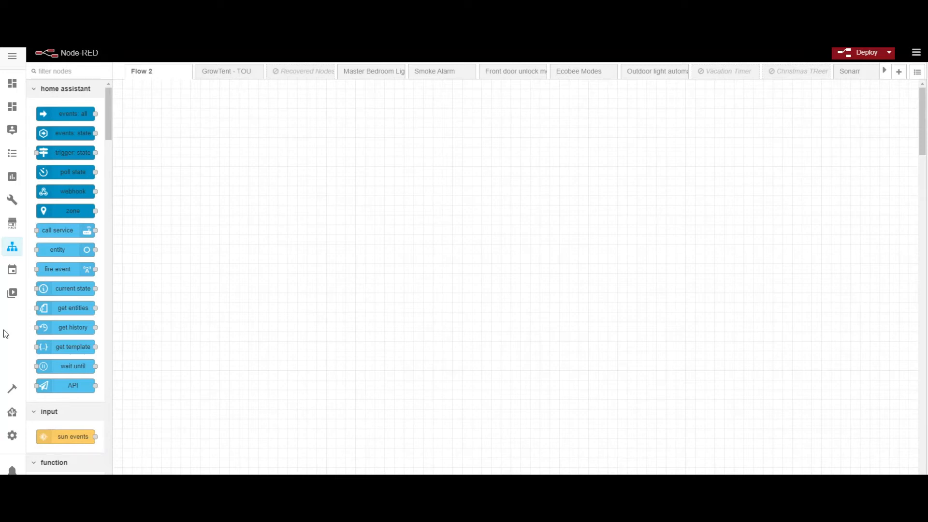
pyautogui.doubleClick(154, 73)
pyautogui.moveTo(781, 121); pyautogui.dragTo(575, 108)
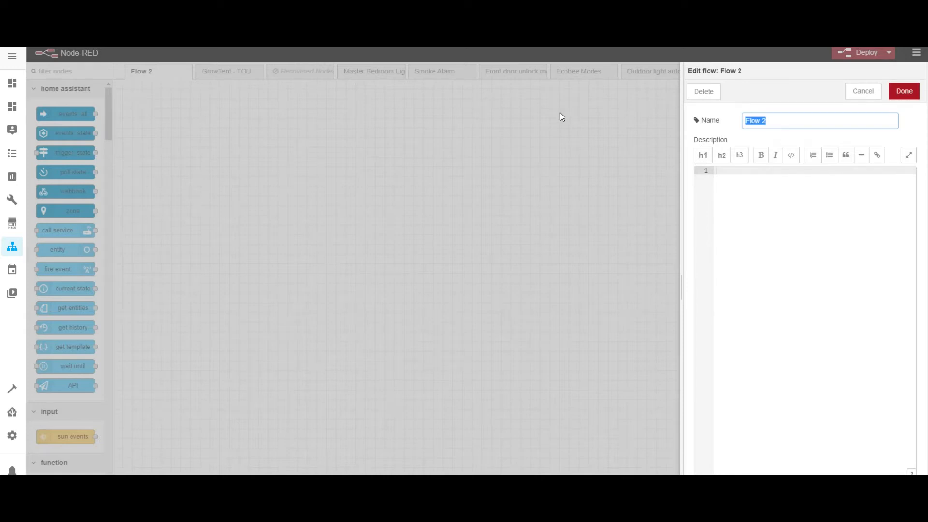
pyautogui.write('Grow')
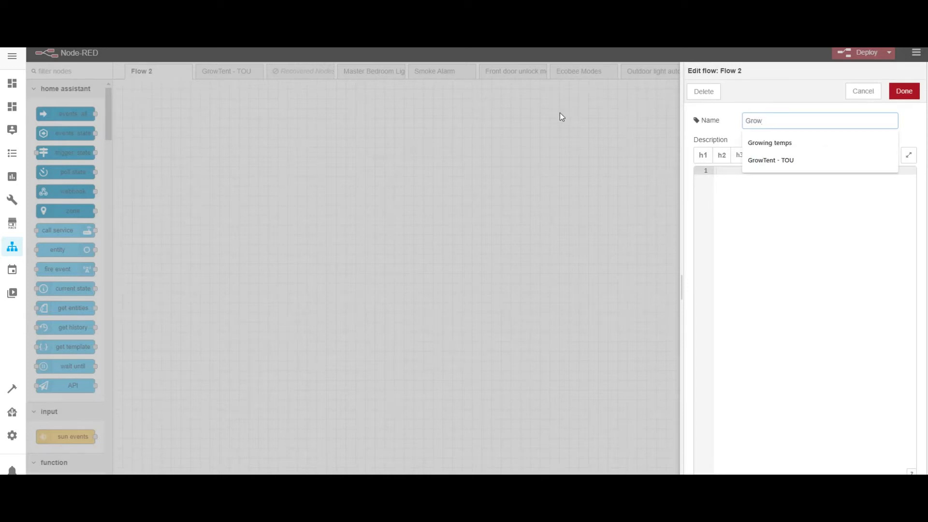
pyautogui.write('Tent - Non')
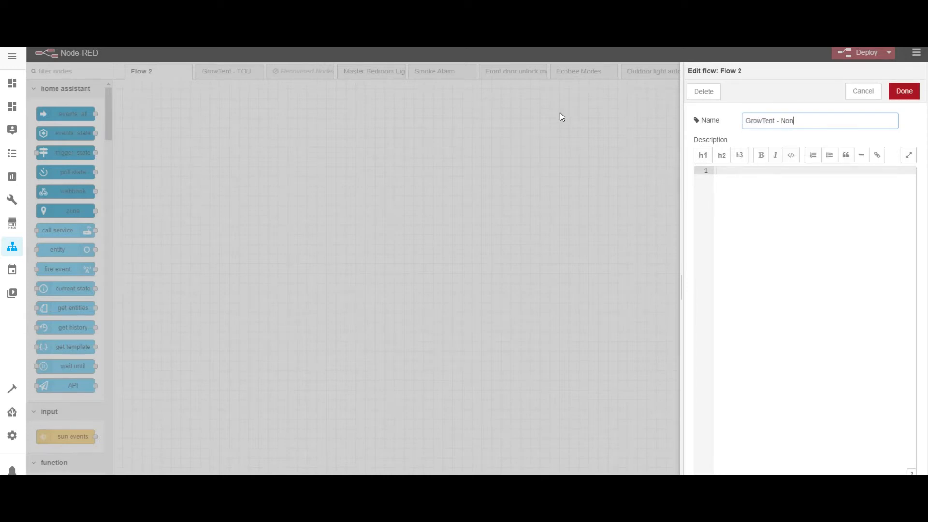
pyautogui.write('TOU')
pyautogui.click(903, 90)
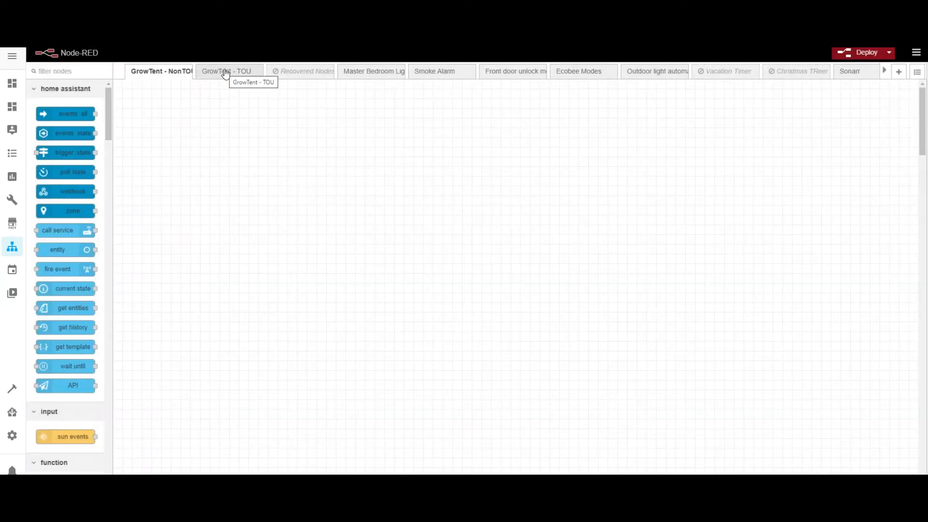
# Step: Copy all nodes from the GrowTent - TOU flow and paste them into the GrowTent - NonTOU flow
pyautogui.click(225, 72)
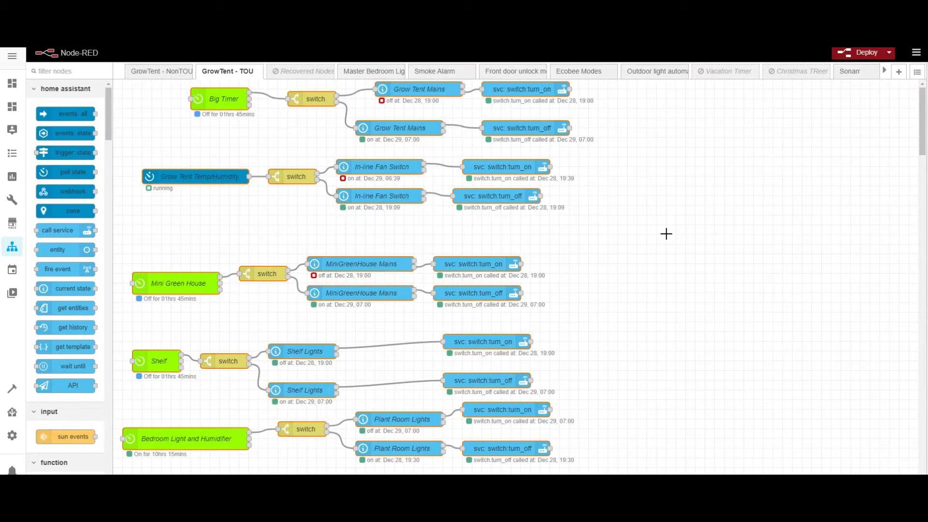
pyautogui.hotkey('ctrl', 'c')
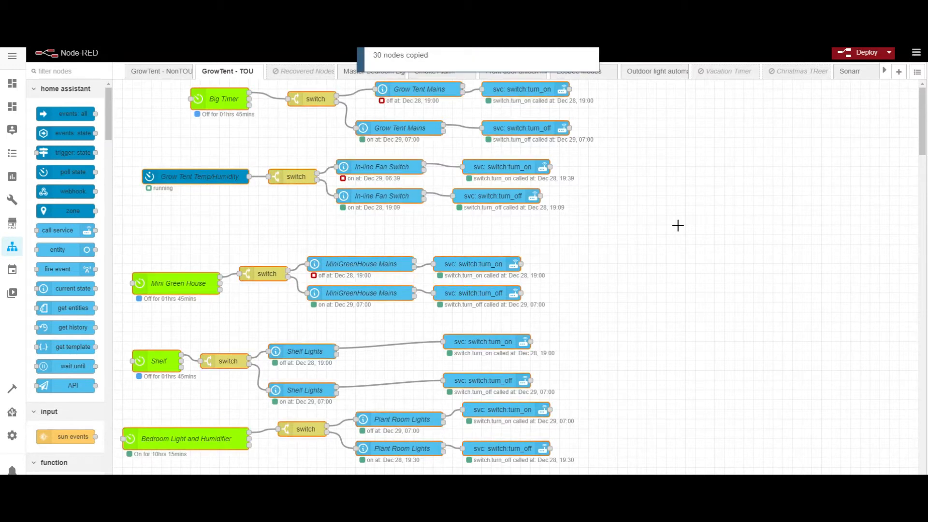
pyautogui.click(164, 74)
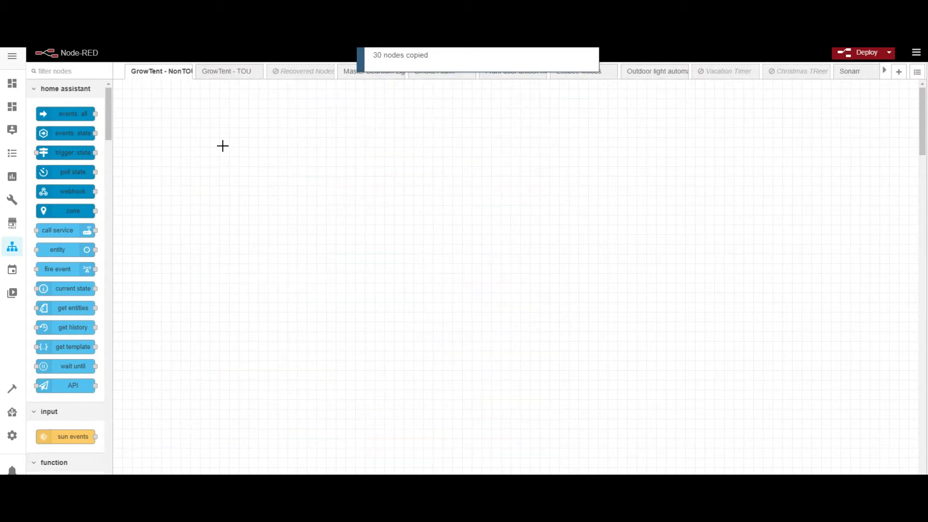
pyautogui.hotkey('ctrl', 'v')
pyautogui.click(210, 109)
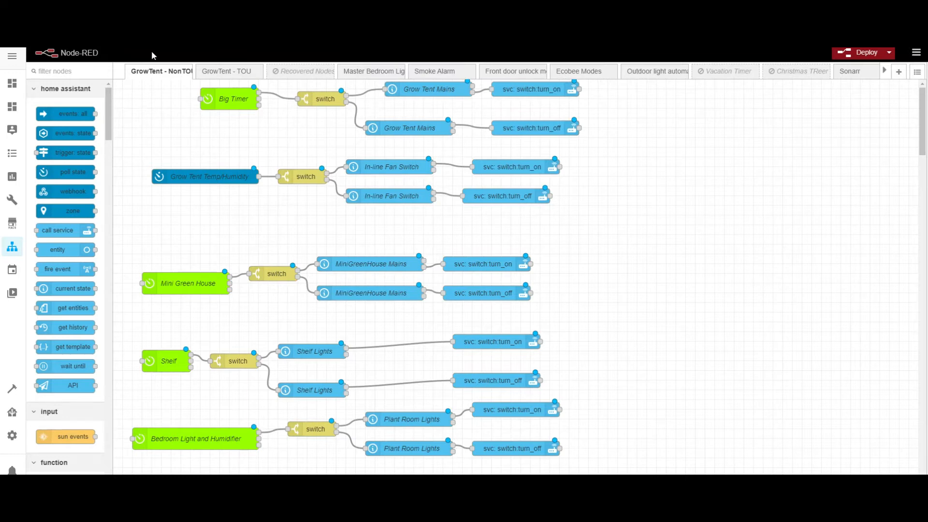
# Step: Rename the Big Timer node in the GrowTent - NonTOU flow as Grow Tent Mains
pyautogui.doubleClick(225, 100)
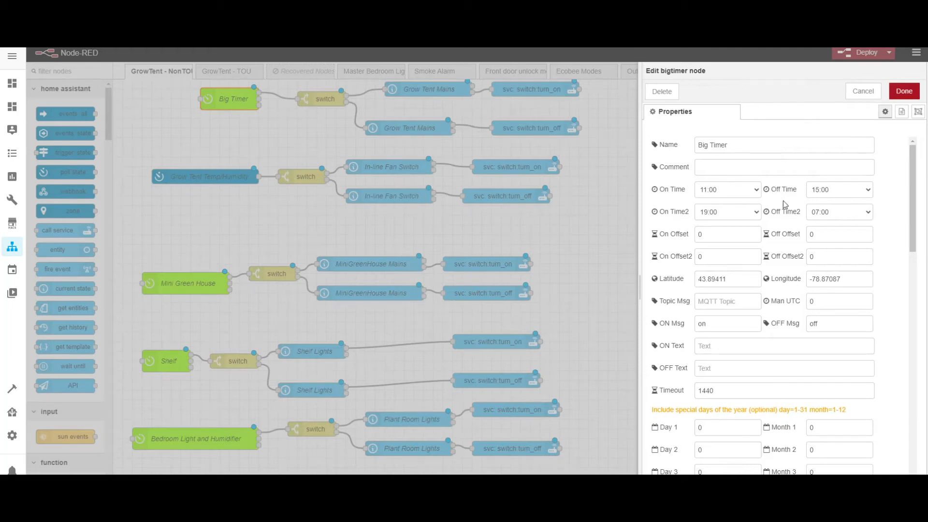
pyautogui.moveTo(738, 145); pyautogui.dragTo(620, 130)
pyautogui.write('Grow Tent M')
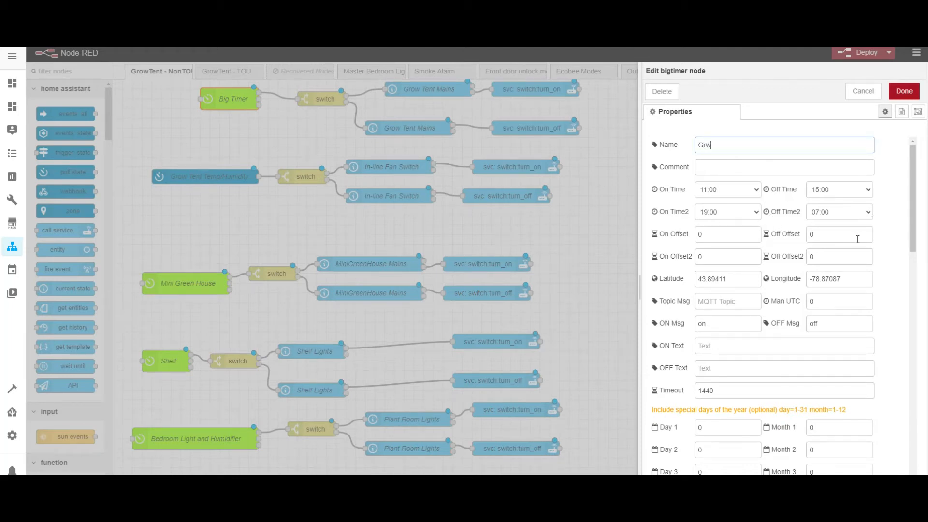
pyautogui.write('ains')
# Step: Set the Grow Tent Mains timer's first on time to 05:00 and its first off time to 21:00
pyautogui.click(735, 192)
pyautogui.scroll(4, 723, 218)
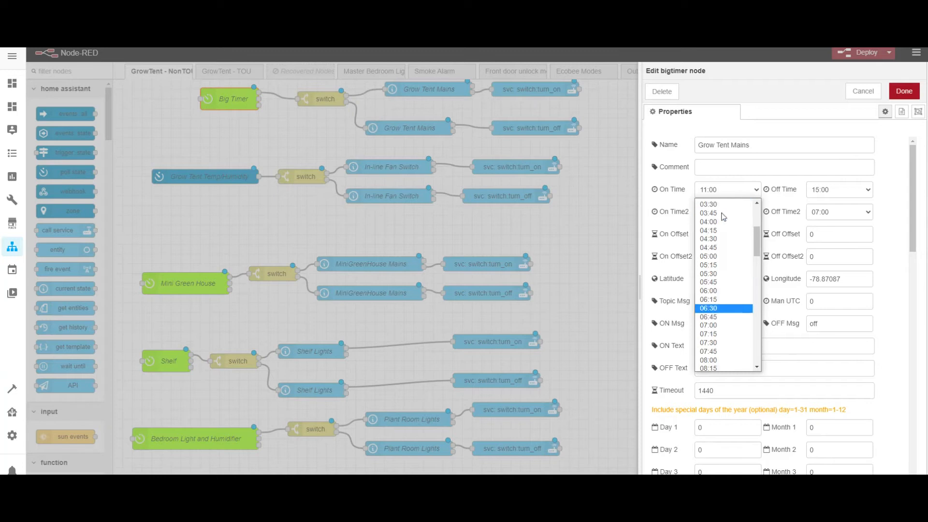
pyautogui.scroll(-15, 725, 251)
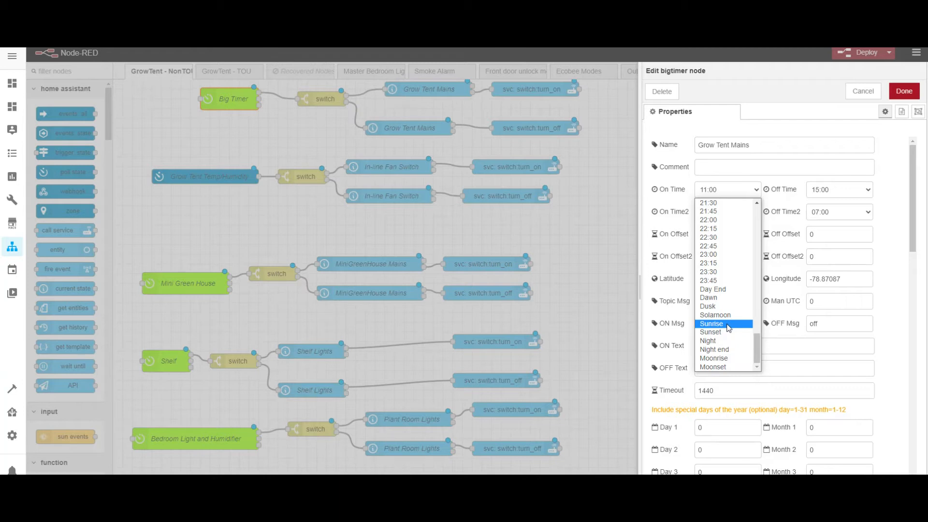
pyautogui.scroll(15, 728, 327)
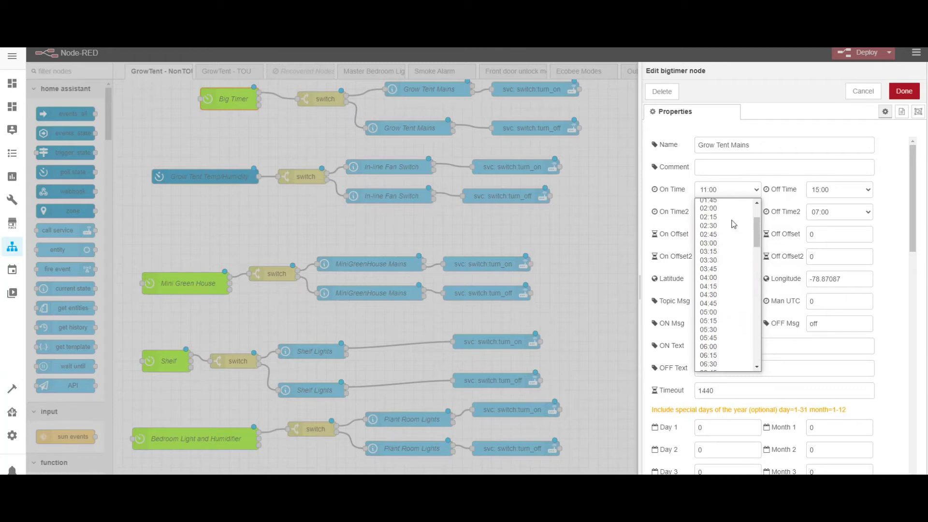
pyautogui.click(725, 312)
pyautogui.click(826, 195)
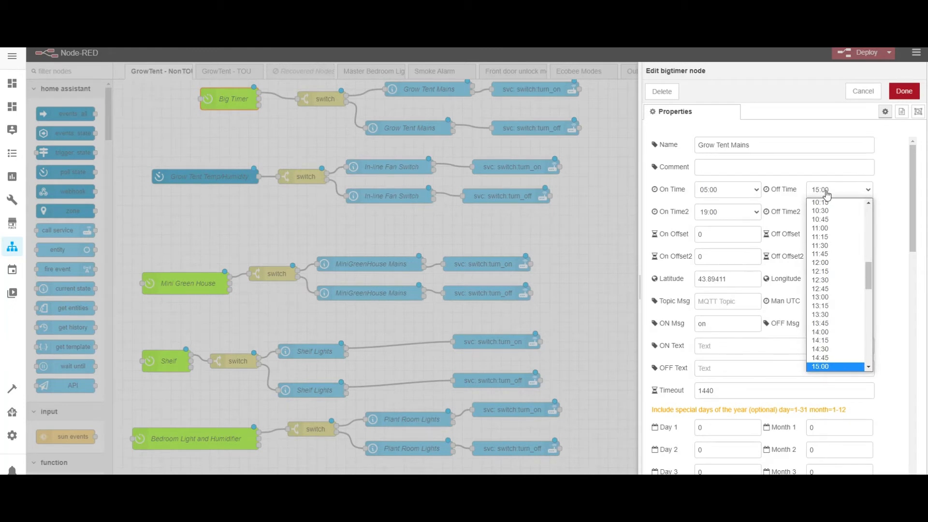
pyautogui.scroll(-4, 835, 331)
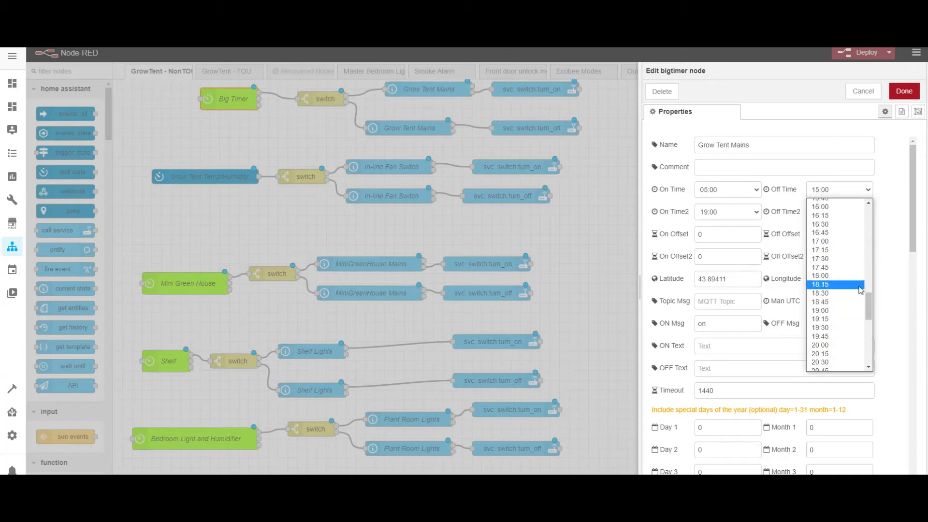
pyautogui.scroll(-2, 846, 321)
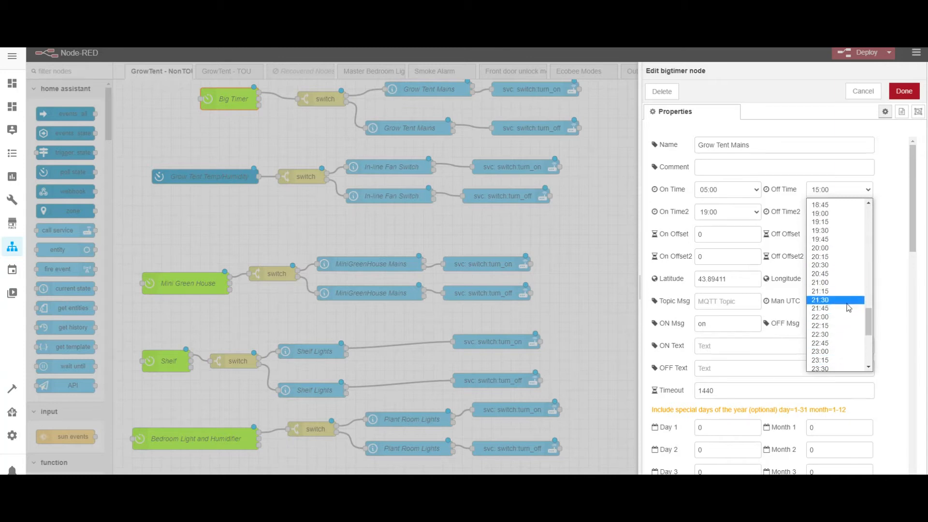
pyautogui.click(839, 290)
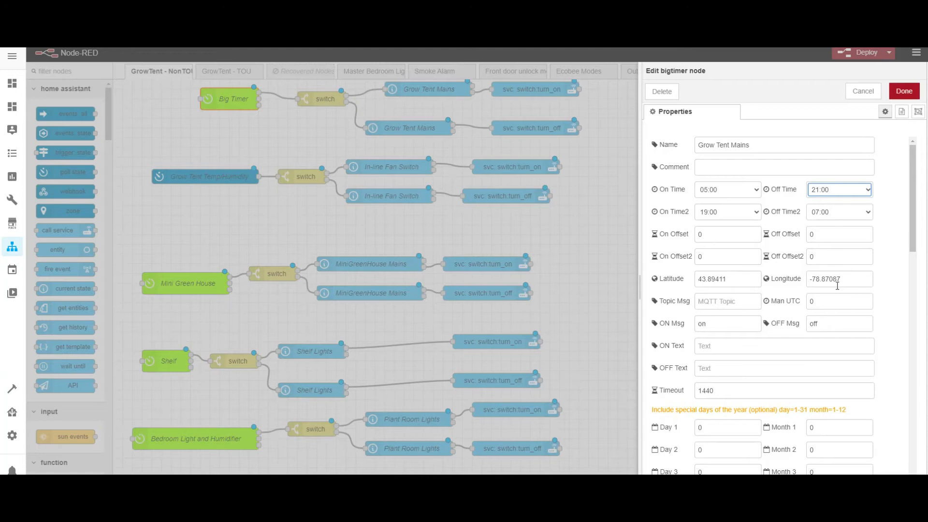
# Step: Set the Grow Tent Mains timer's On Time2 and Off Time2 to 00:00, and move the node left on the canvas
pyautogui.click(753, 216)
pyautogui.scroll(10, 729, 232)
pyautogui.click(734, 228)
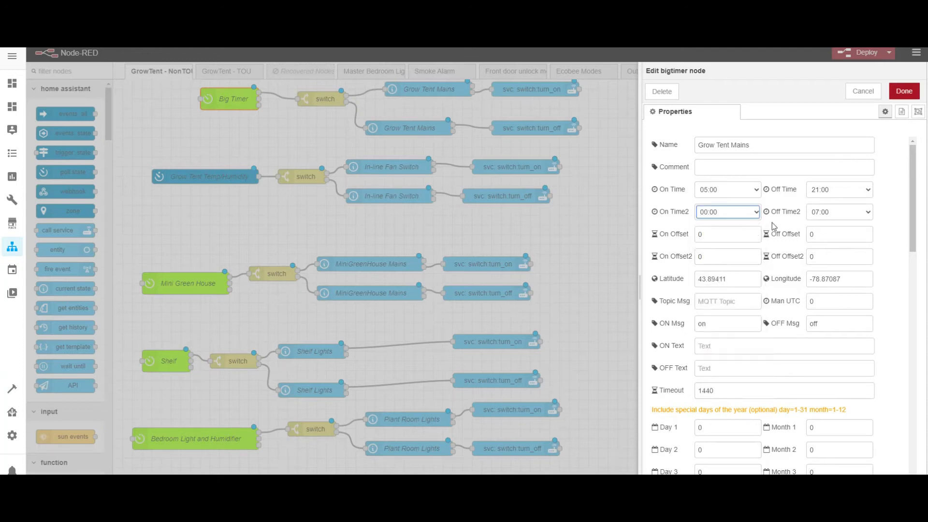
pyautogui.click(821, 213)
pyautogui.scroll(10, 820, 290)
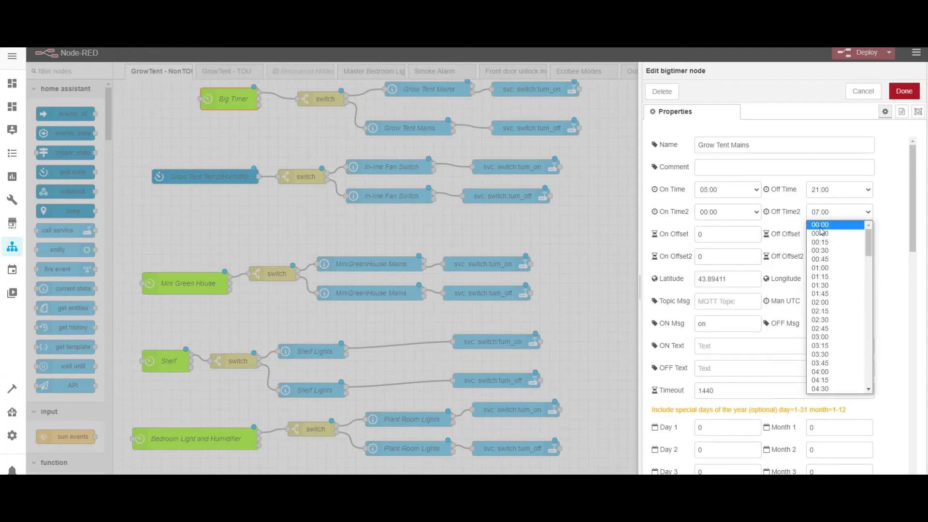
pyautogui.click(820, 227)
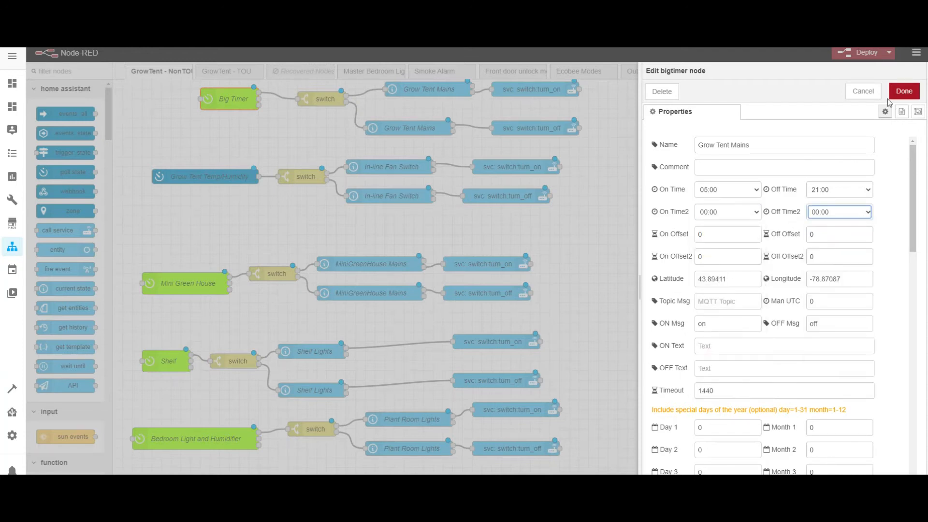
pyautogui.click(902, 92)
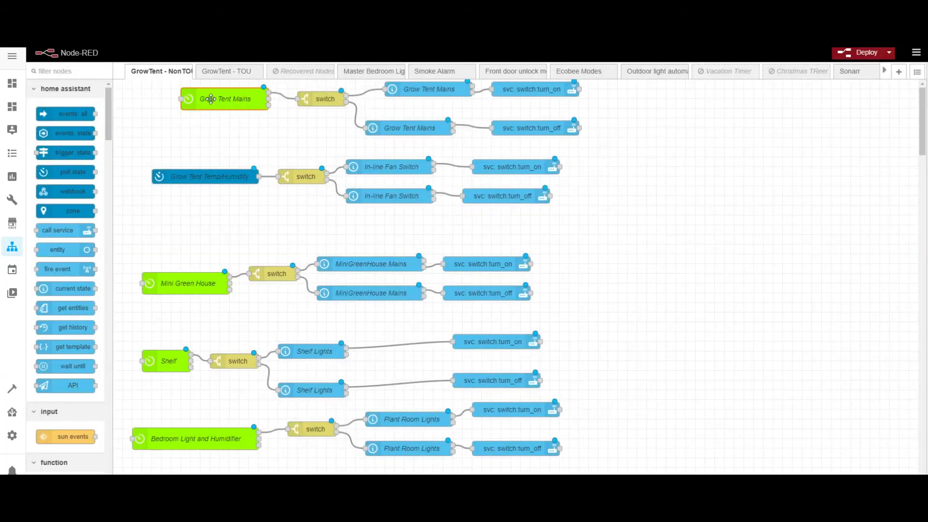
pyautogui.moveTo(211, 99); pyautogui.dragTo(173, 99)
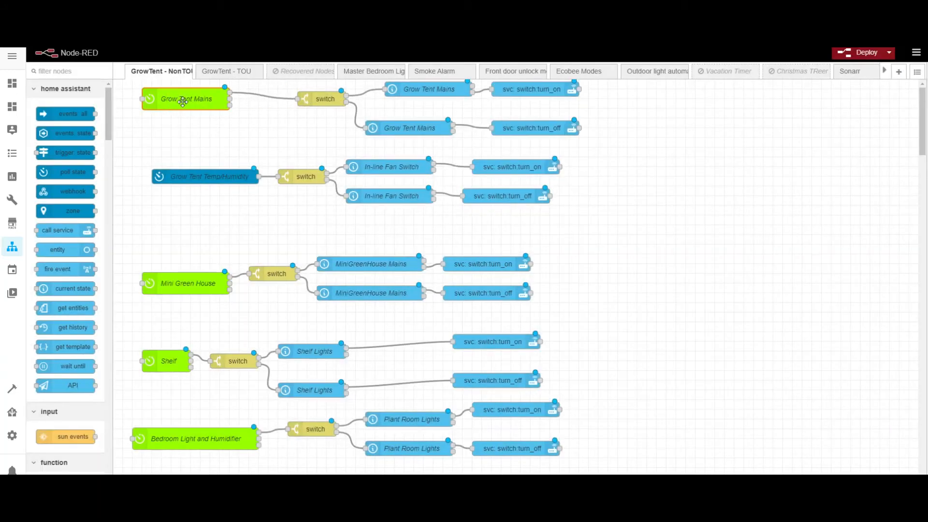
# Step: Review the rules of the switch node after the Grow Tent Mains timer and the timer's own on and off times
pyautogui.doubleClick(326, 99)
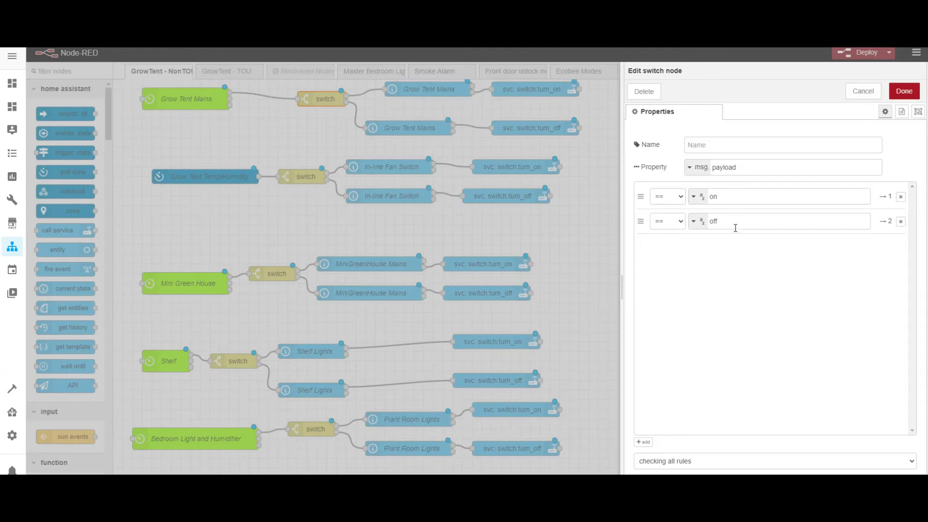
pyautogui.click(862, 91)
pyautogui.click(160, 97)
pyautogui.doubleClick(159, 97)
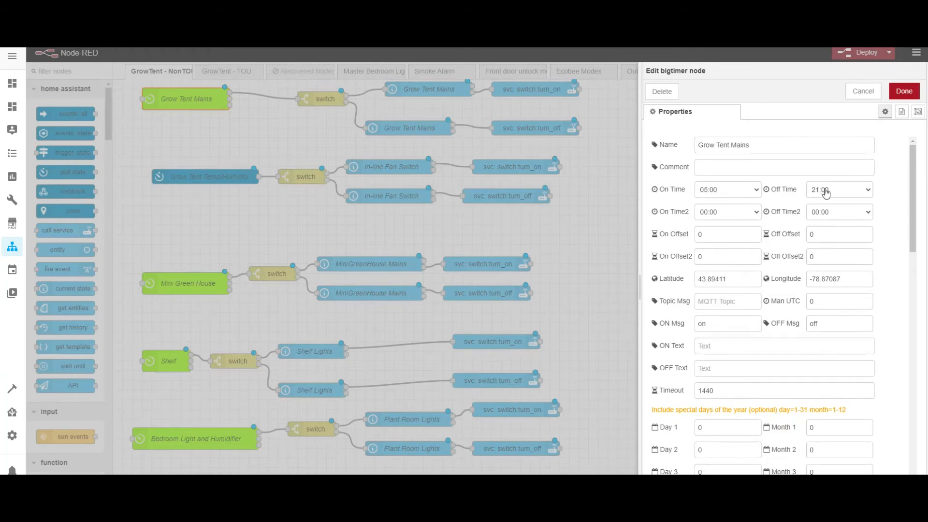
pyautogui.click(873, 97)
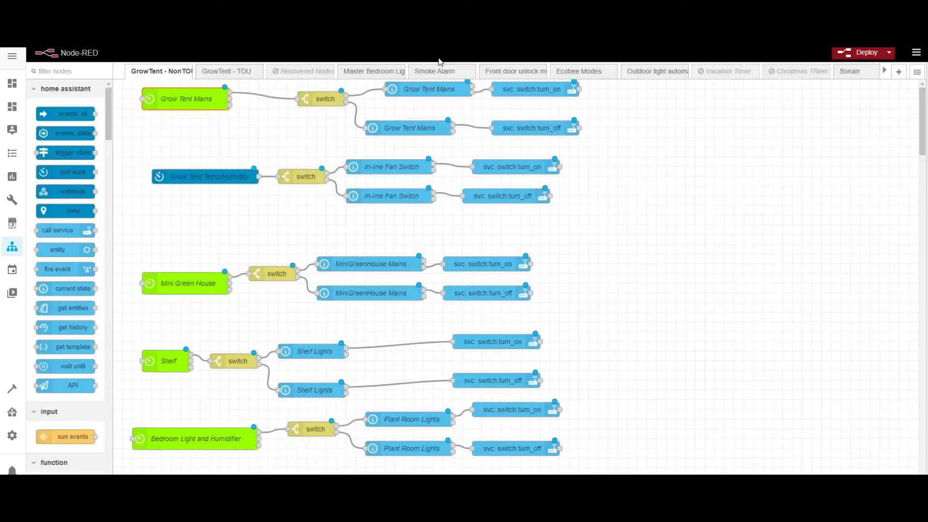
# Step: Move the top row's switch node closer to the Grow Tent Mains timer
pyautogui.moveTo(317, 102); pyautogui.dragTo(277, 102)
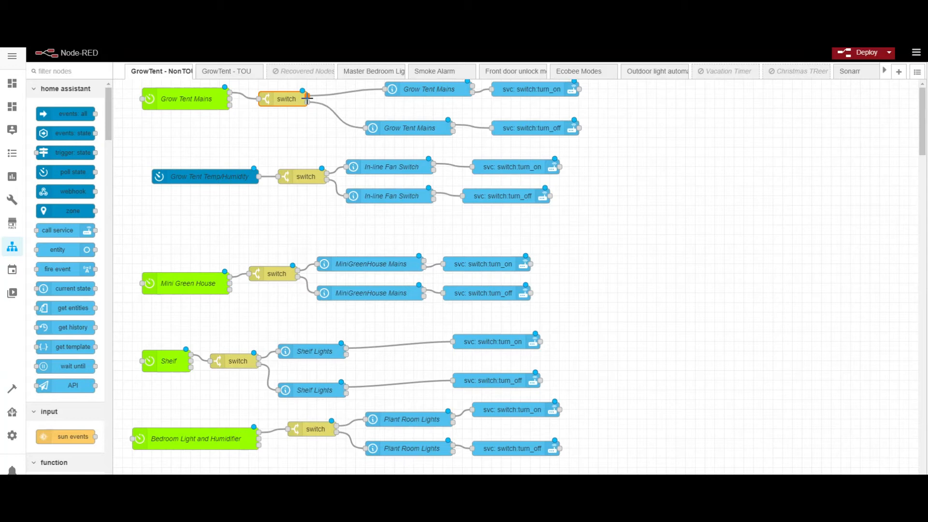
# Step: Examine the settings of both Grow Tent Mains current state nodes and the Grow Tent Temp/Humidity poll node
pyautogui.doubleClick(427, 91)
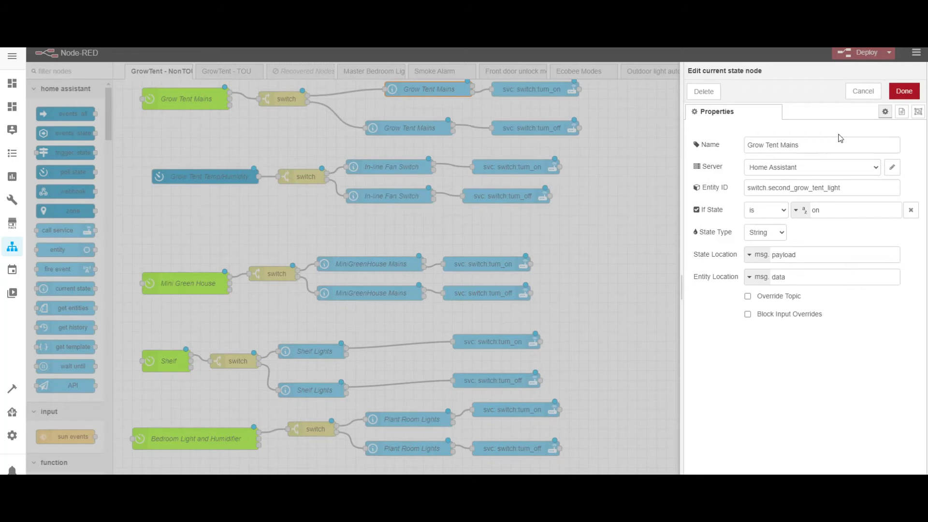
pyautogui.click(863, 95)
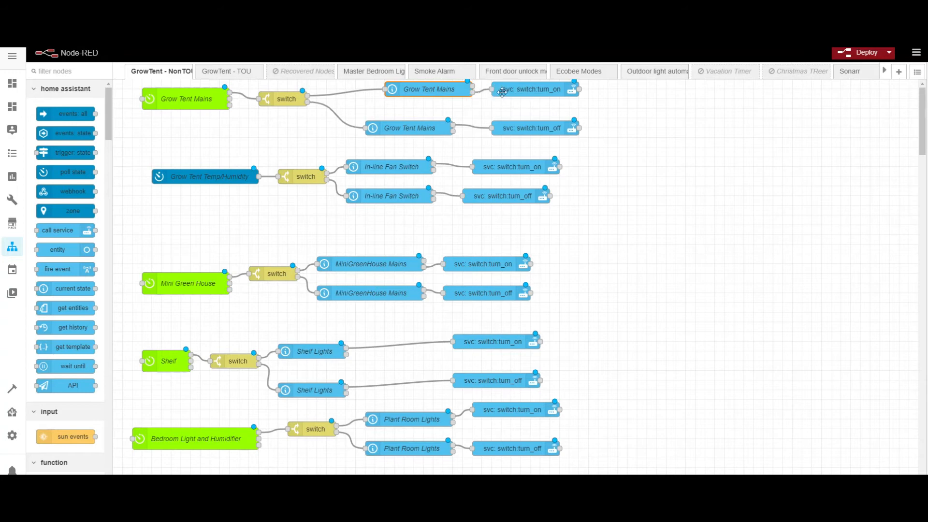
pyautogui.doubleClick(433, 122)
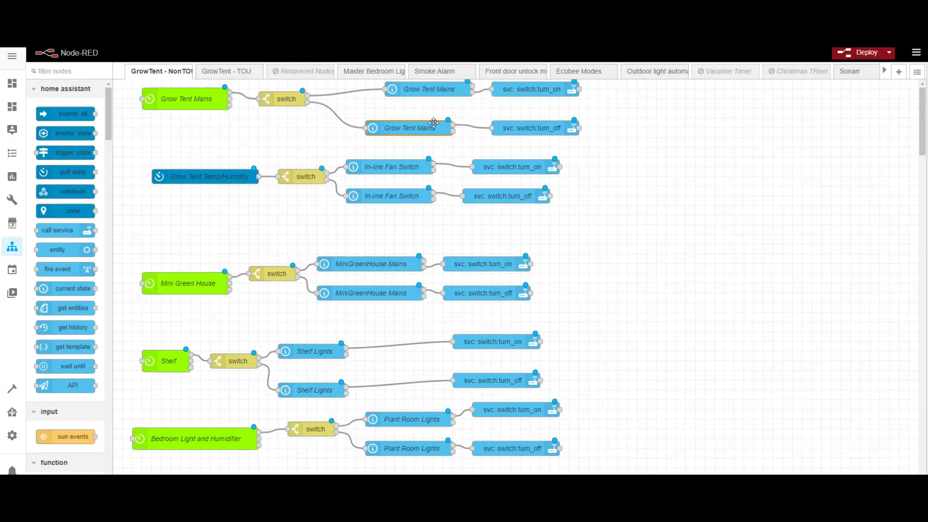
pyautogui.click(863, 91)
pyautogui.doubleClick(214, 175)
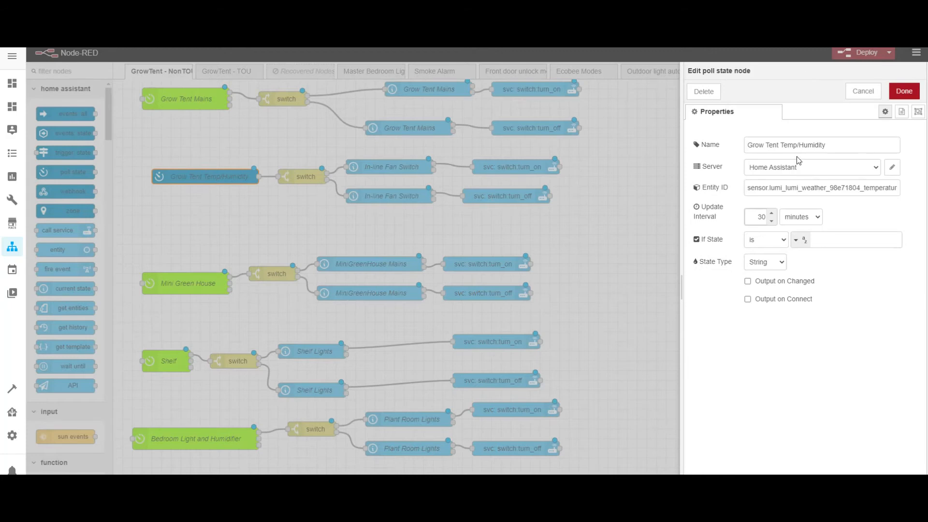
pyautogui.click(872, 98)
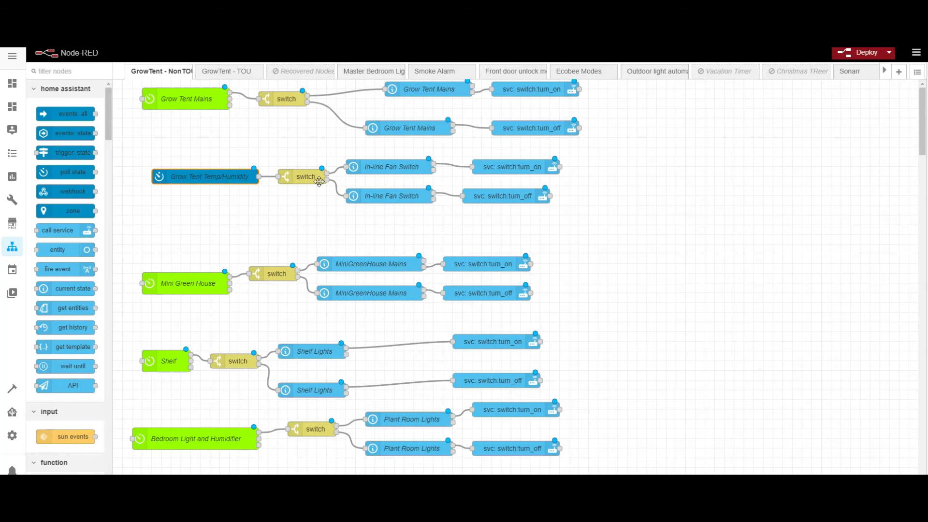
# Step: Set the less-than rule of the Grow Tent Temp/Humidity switch node to 24
pyautogui.doubleClick(298, 179)
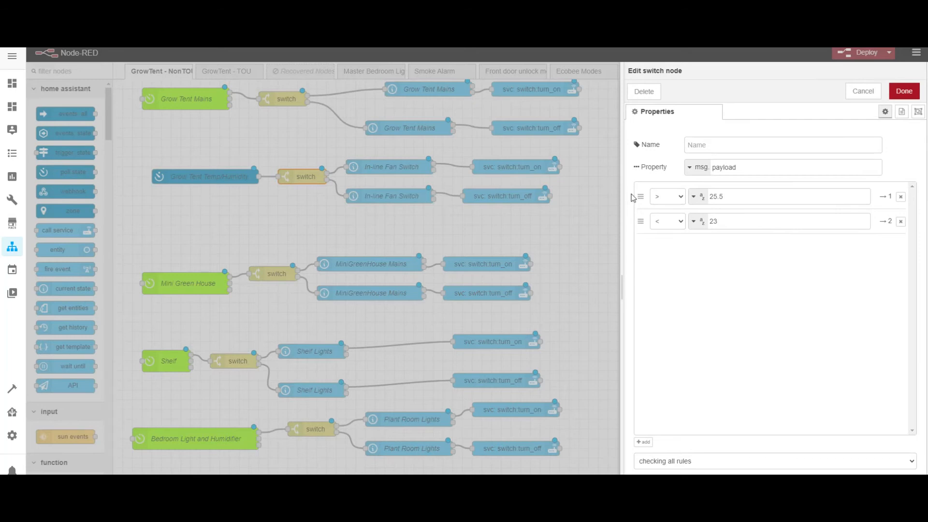
pyautogui.doubleClick(723, 220)
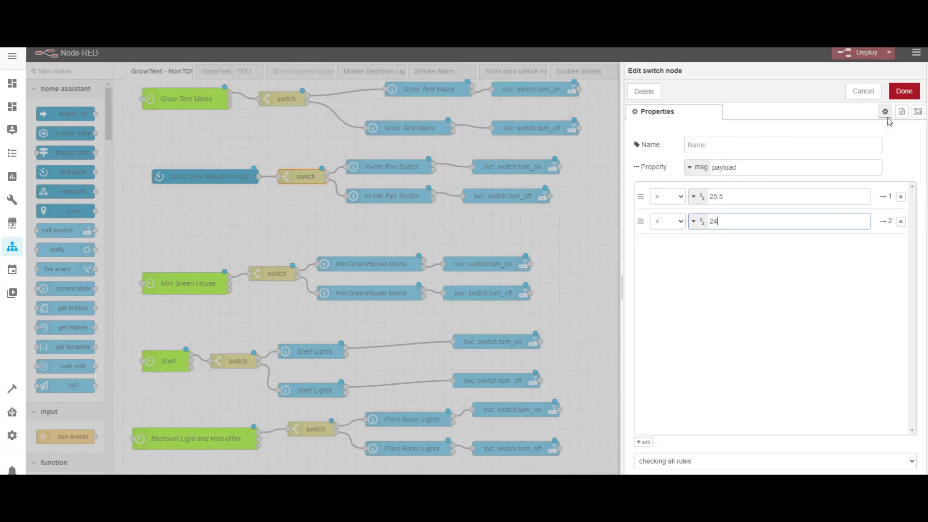
pyautogui.click(903, 91)
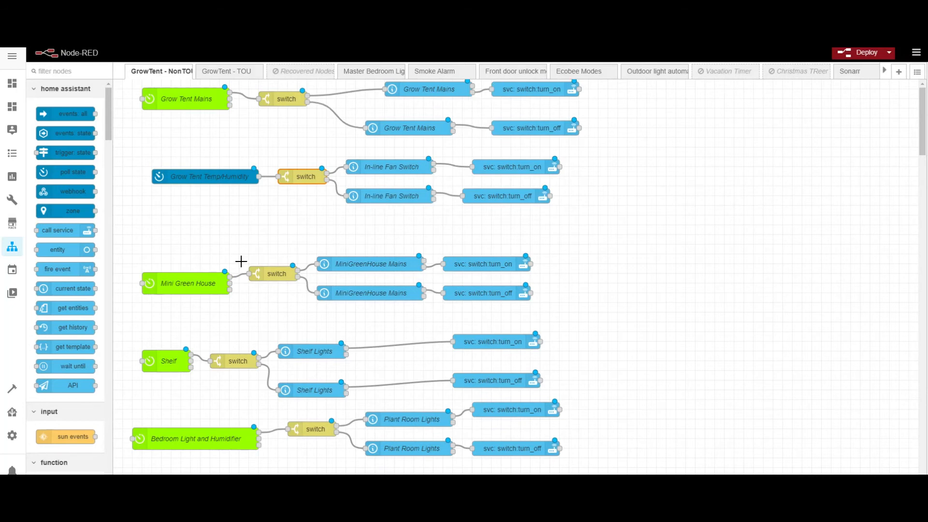
# Step: Set the Mini Green House timer's first on time to 05:00 and first off time to 23:00
pyautogui.doubleClick(174, 282)
pyautogui.click(752, 193)
pyautogui.scroll(5, 715, 261)
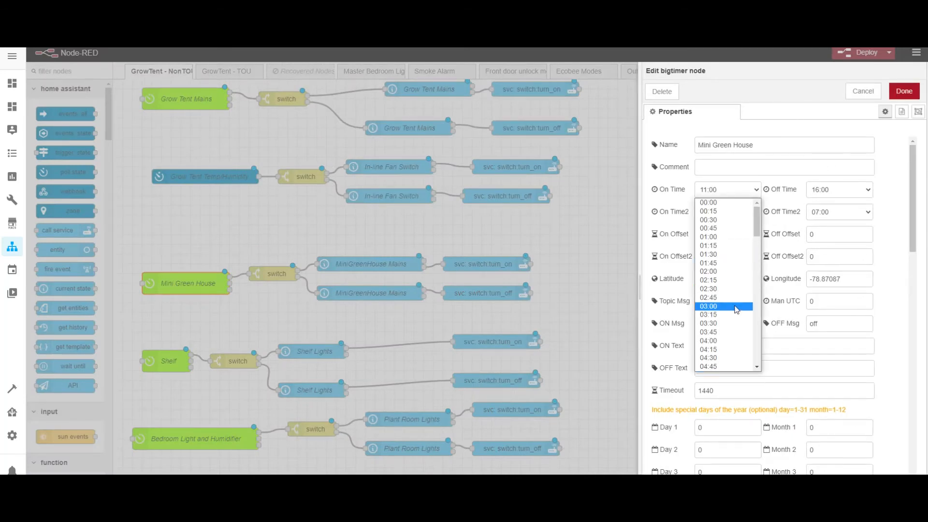
pyautogui.scroll(-3, 728, 322)
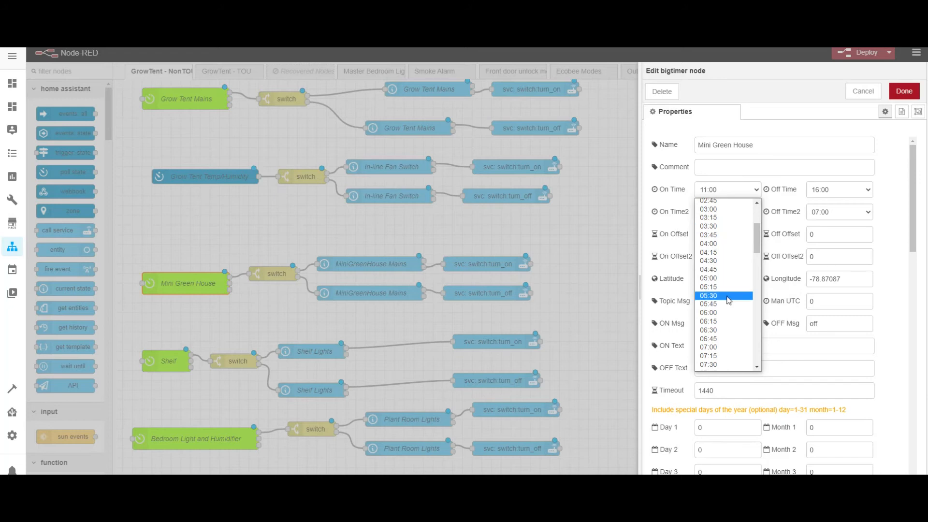
pyautogui.click(715, 279)
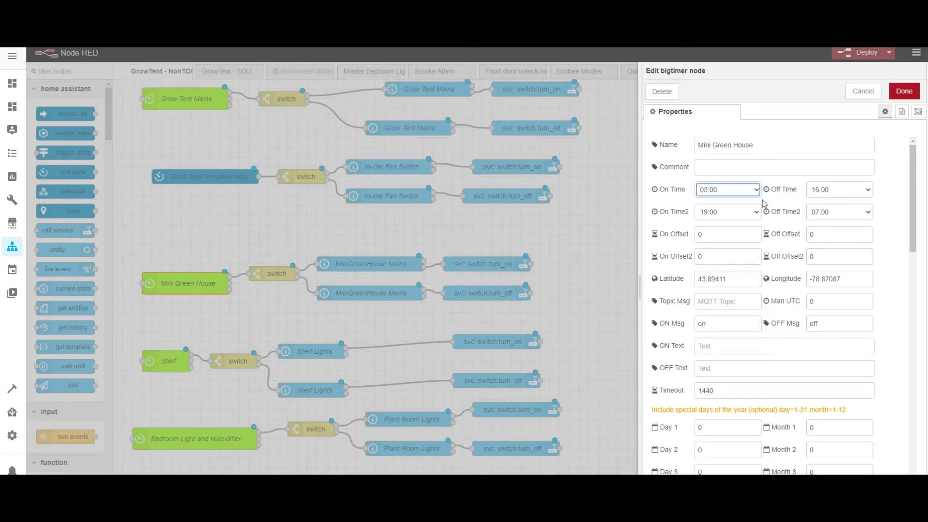
pyautogui.click(821, 193)
pyautogui.scroll(-5, 826, 305)
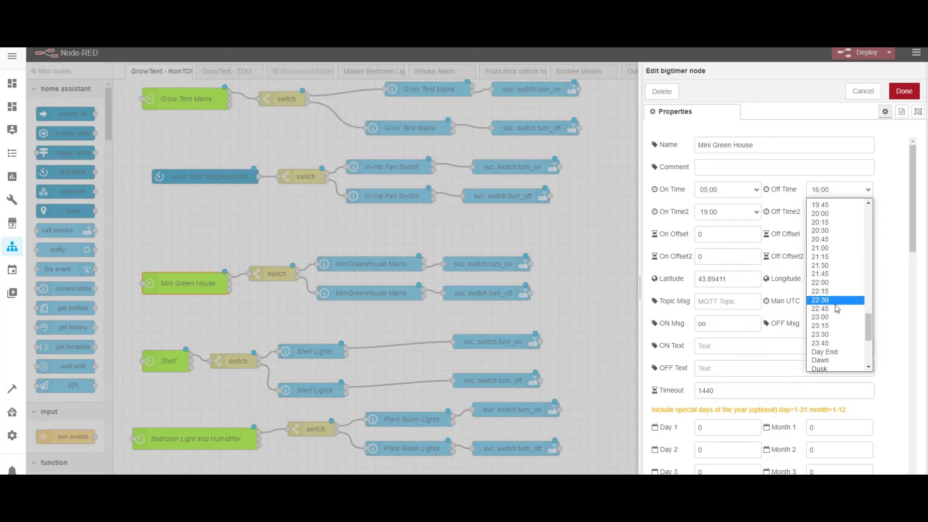
pyautogui.click(839, 317)
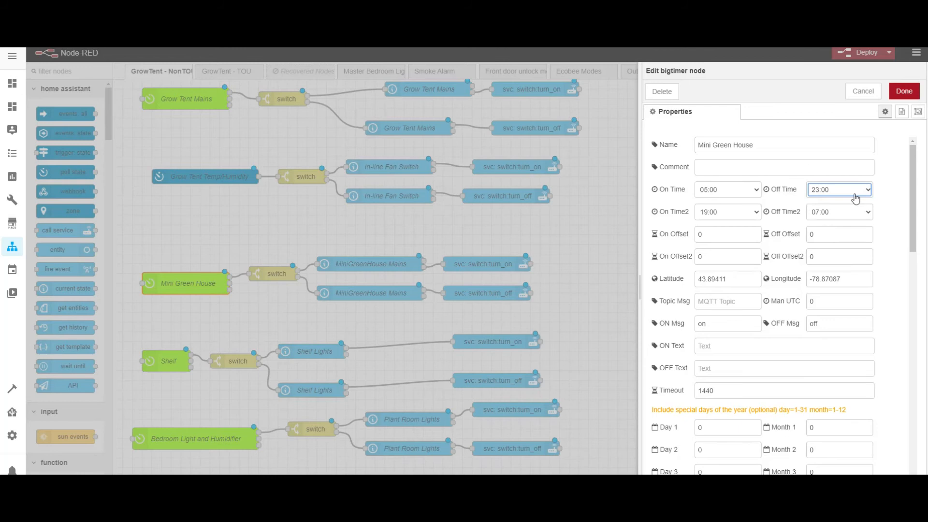
# Step: Set the Mini Green House timer's second on and off times to 00:00 and deploy the changes
pyautogui.click(753, 212)
pyautogui.scroll(10, 730, 290)
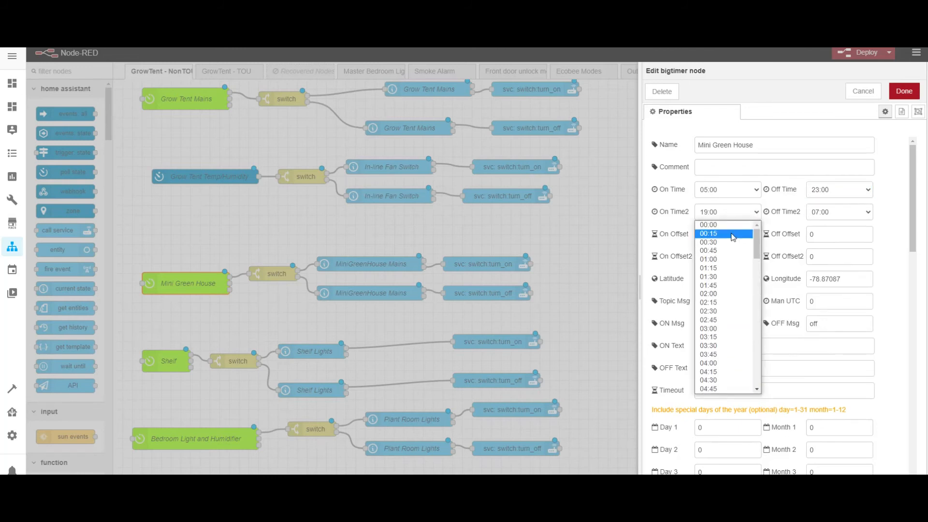
pyautogui.click(724, 225)
pyautogui.click(827, 213)
pyautogui.scroll(10, 829, 235)
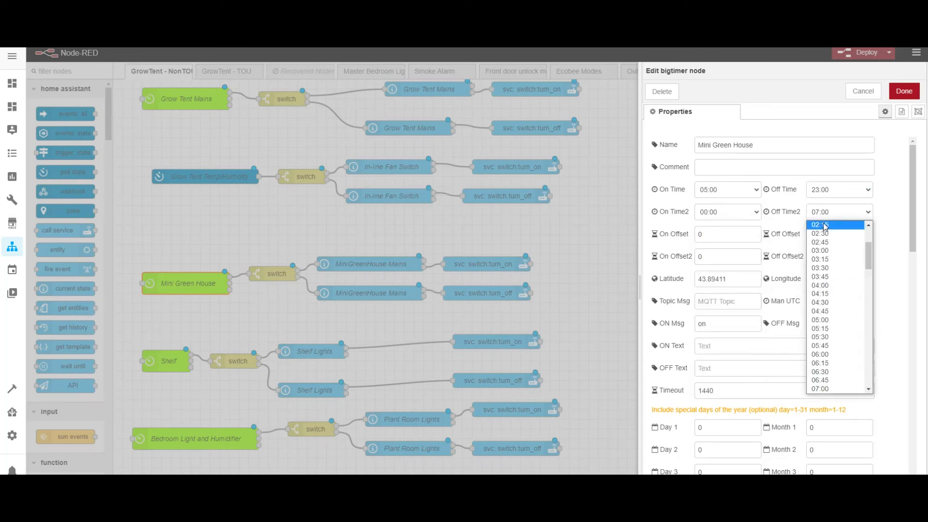
pyautogui.click(842, 225)
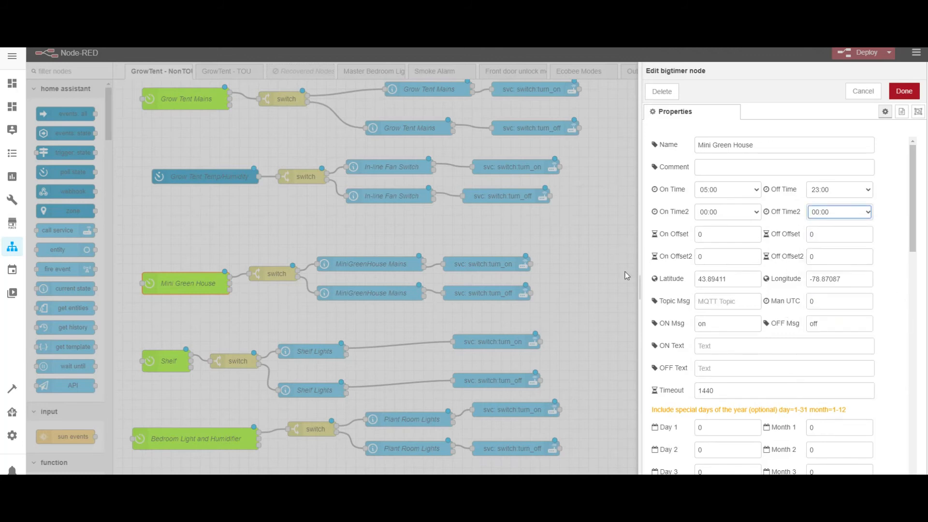
pyautogui.click(904, 91)
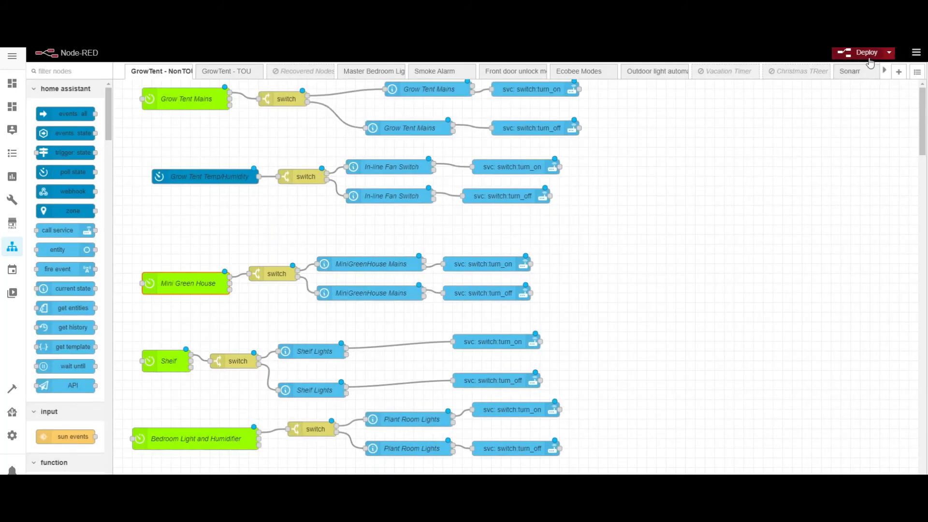
pyautogui.click(869, 59)
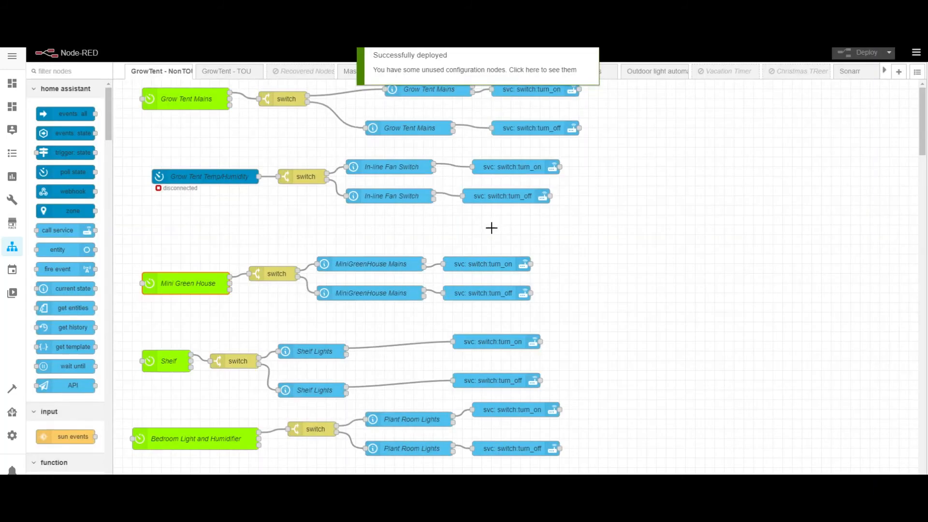
# Step: Set the Shelf timer's first on time to 05:00
pyautogui.click(159, 357)
pyautogui.doubleClick(160, 357)
pyautogui.click(737, 192)
pyautogui.scroll(8, 737, 222)
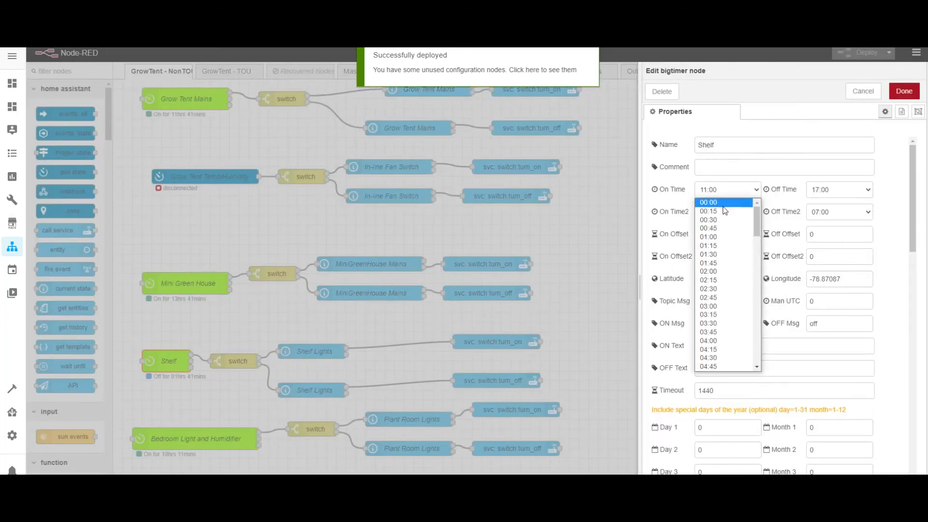
pyautogui.click(734, 203)
pyautogui.click(826, 192)
pyautogui.click(739, 191)
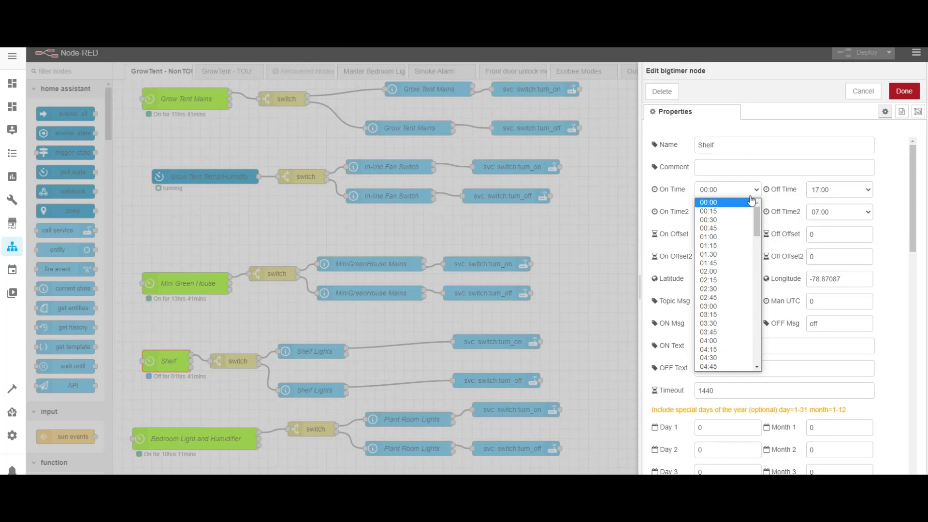
pyautogui.scroll(-3, 728, 256)
pyautogui.click(710, 278)
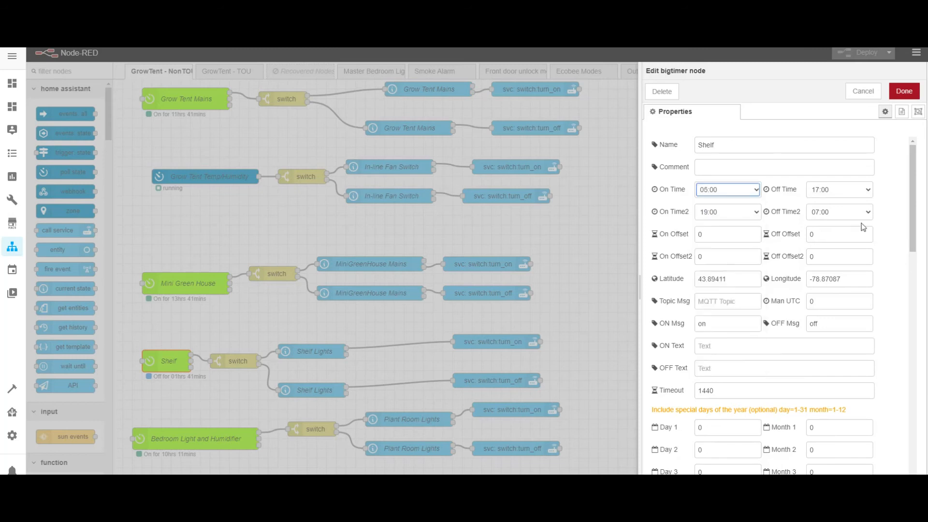
# Step: Set the Shelf timer's first off time to 23:00
pyautogui.click(843, 187)
pyautogui.scroll(-8, 836, 304)
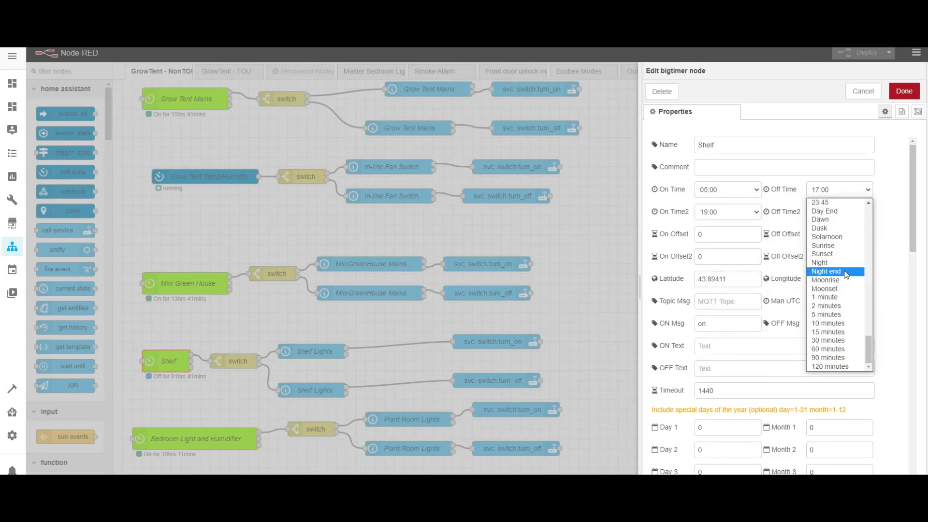
pyautogui.scroll(4, 845, 273)
pyautogui.click(832, 301)
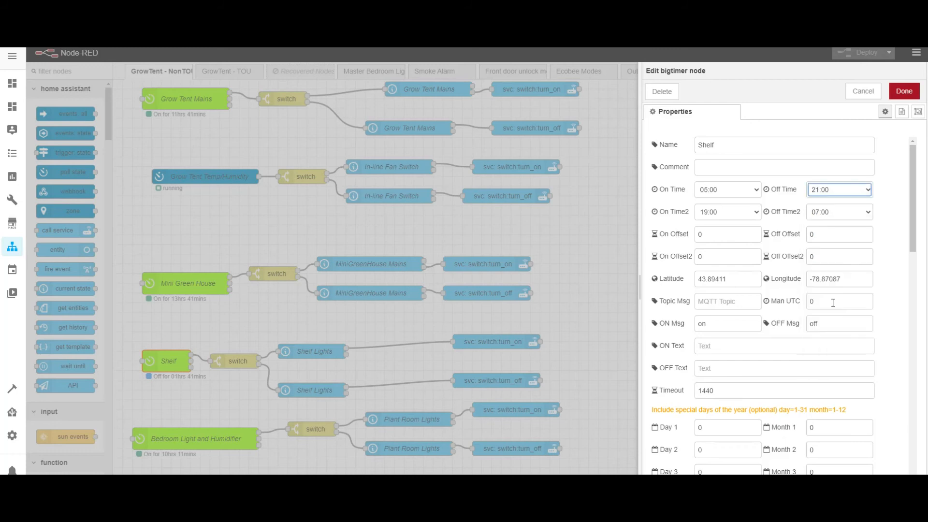
pyautogui.click(847, 191)
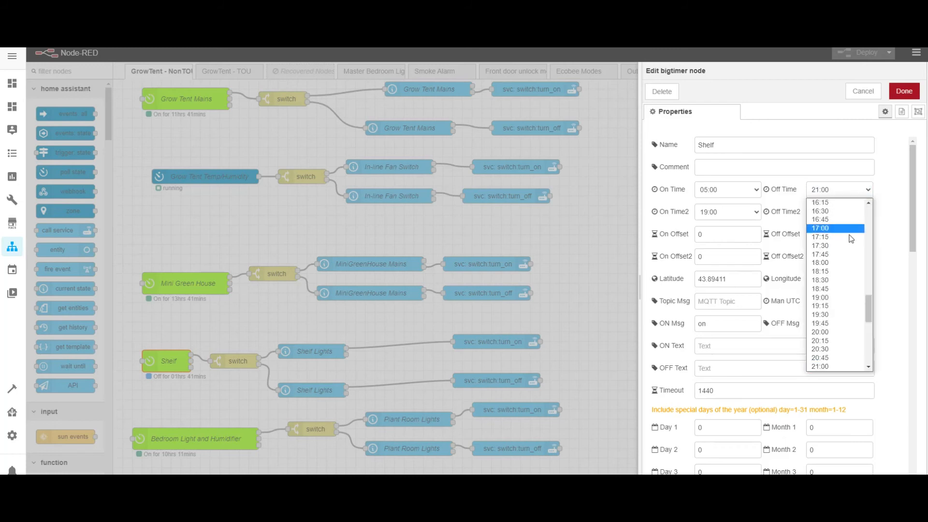
pyautogui.scroll(-4, 840, 344)
pyautogui.click(838, 339)
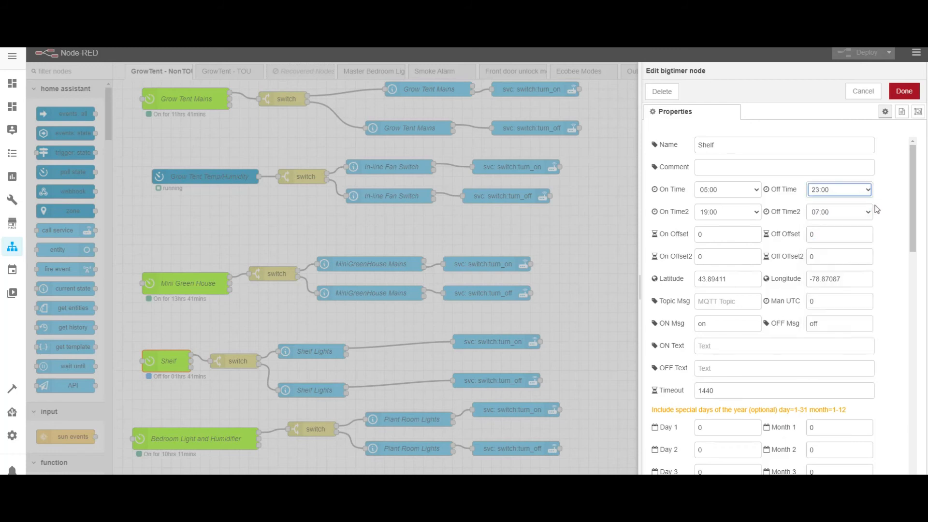
# Step: Set the Shelf timer's second on and off times to 00:00 and save the node
pyautogui.click(746, 216)
pyautogui.scroll(20, 715, 242)
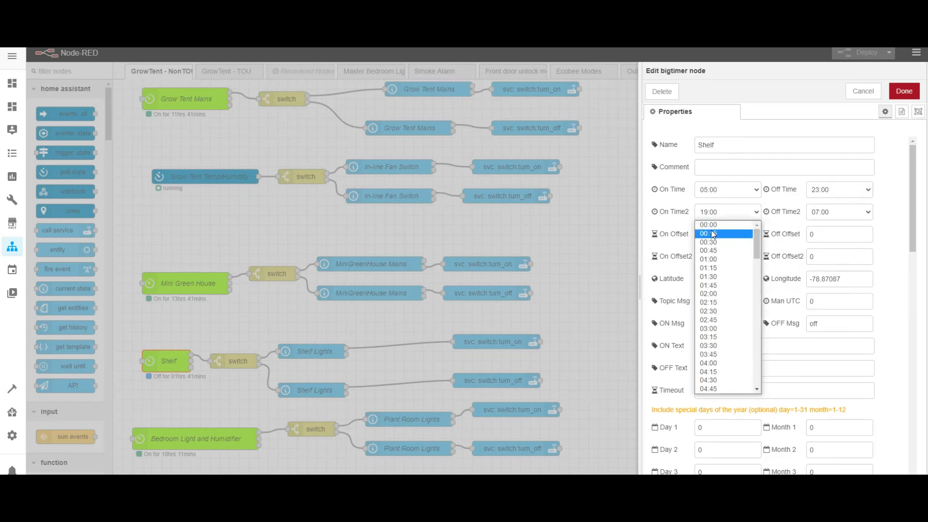
pyautogui.click(710, 226)
pyautogui.click(822, 215)
pyautogui.scroll(10, 829, 242)
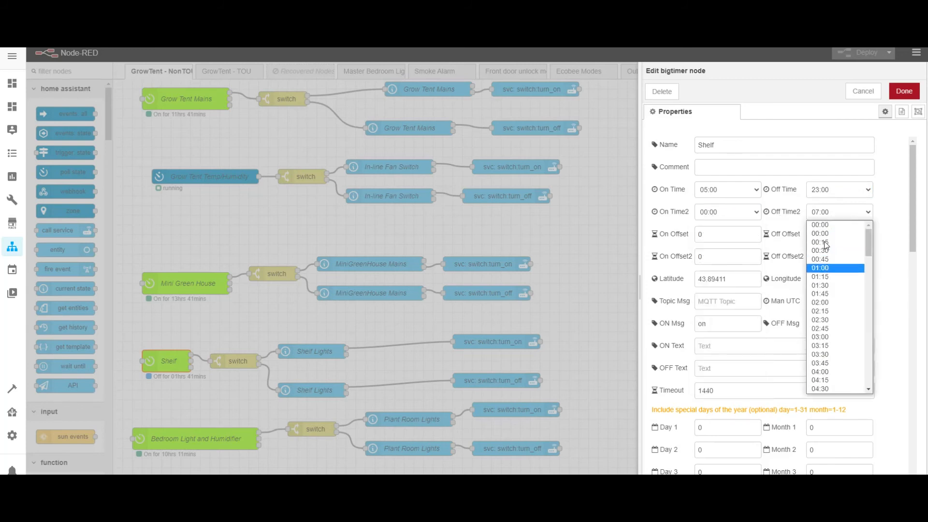
pyautogui.click(831, 225)
pyautogui.click(903, 91)
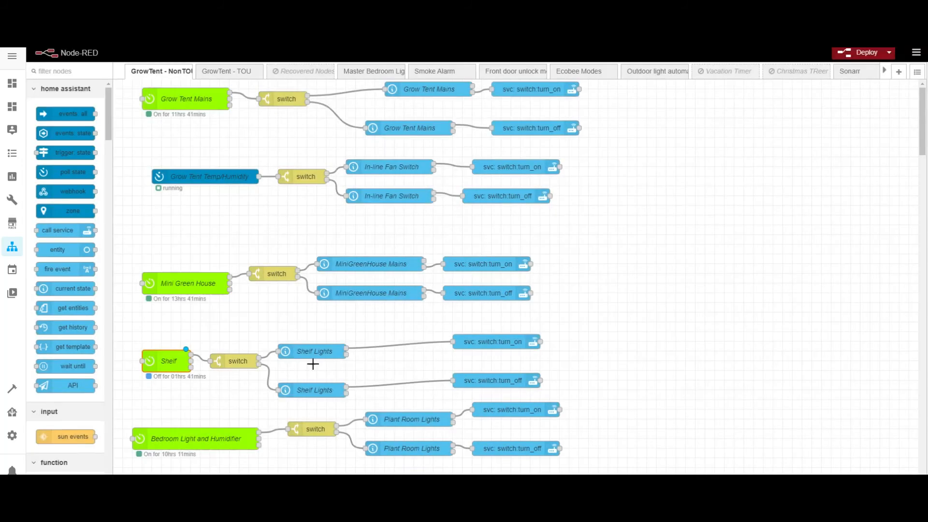
# Step: Disable the GrowTent - NonTOU flow in its properties and deploy the changes
pyautogui.scroll(-2, 234, 418)
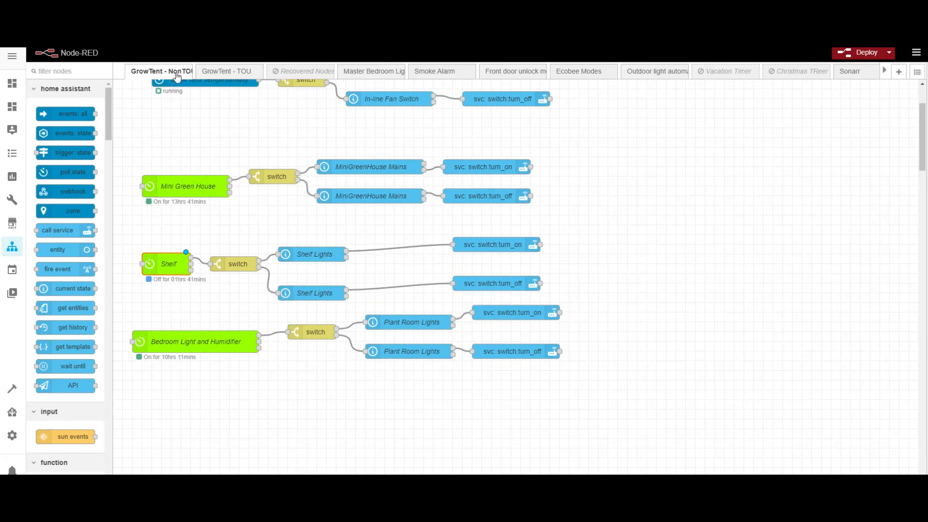
pyautogui.scroll(2, 154, 156)
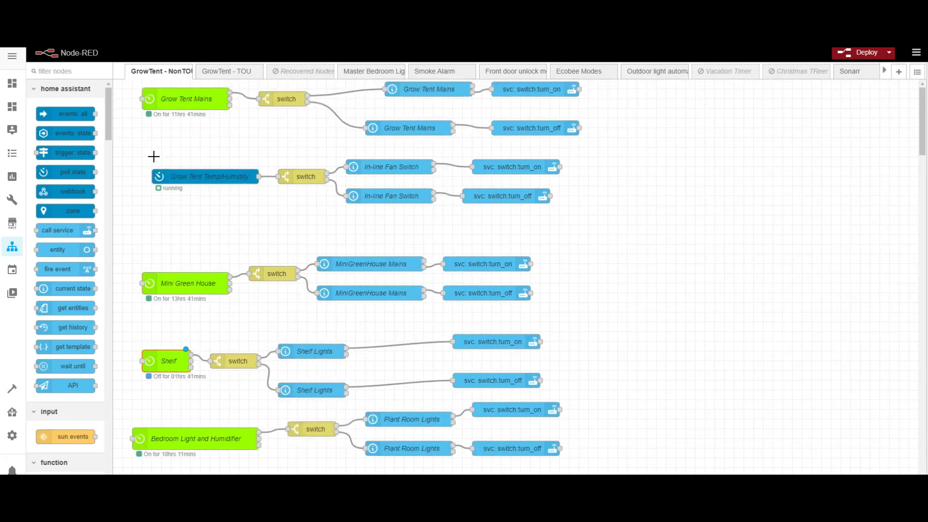
pyautogui.doubleClick(161, 81)
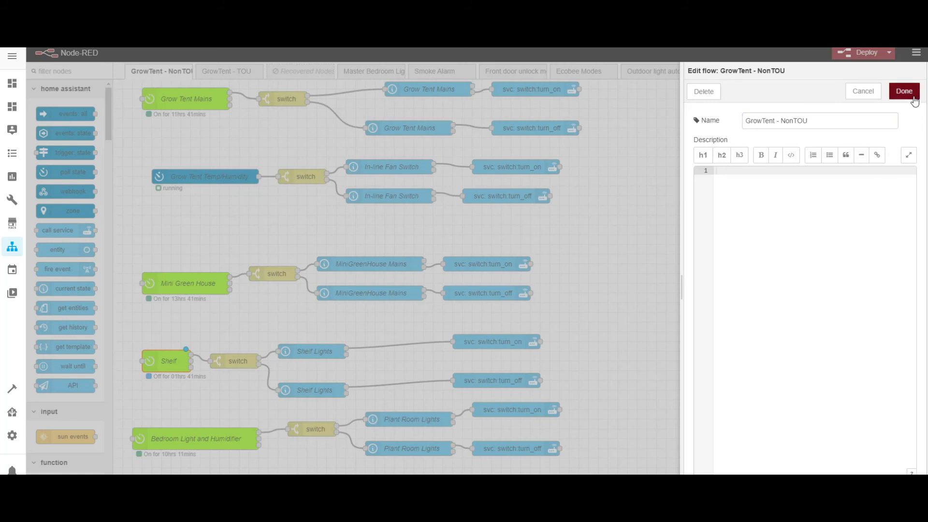
pyautogui.click(904, 92)
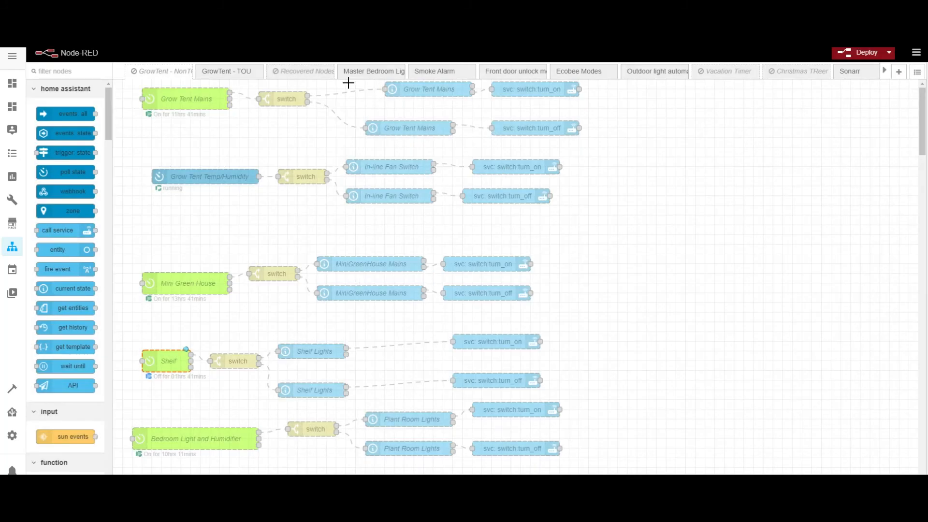
pyautogui.click(859, 57)
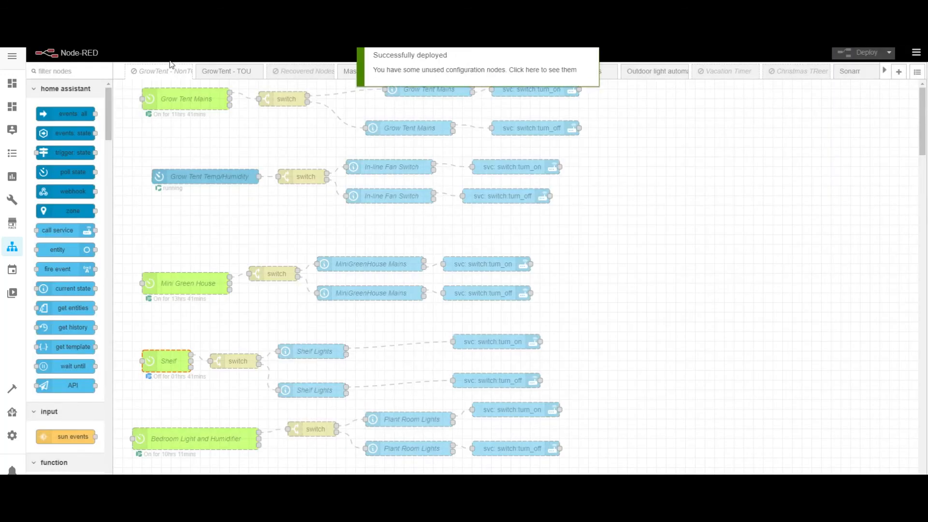